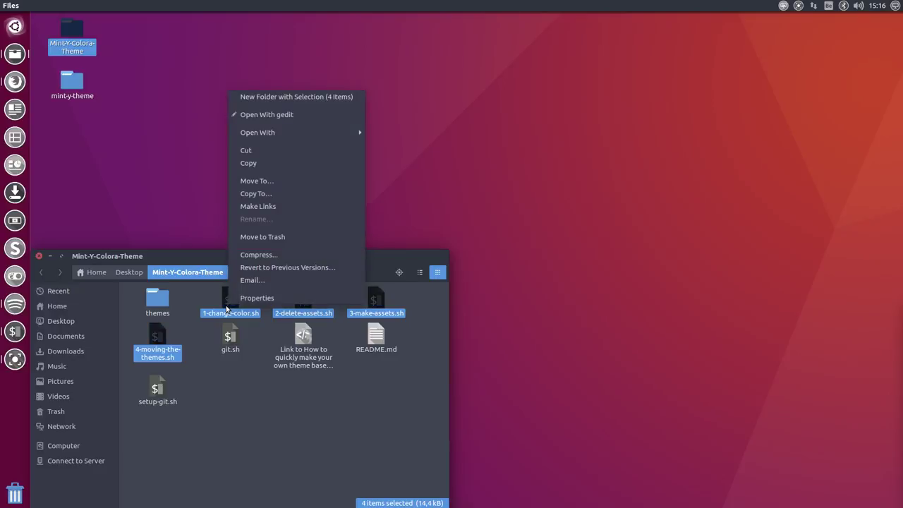
Step: Copy 1-change-color.sh through 4-moving-the-themes.sh and paste them into the mint-y-theme folder
click(259, 163)
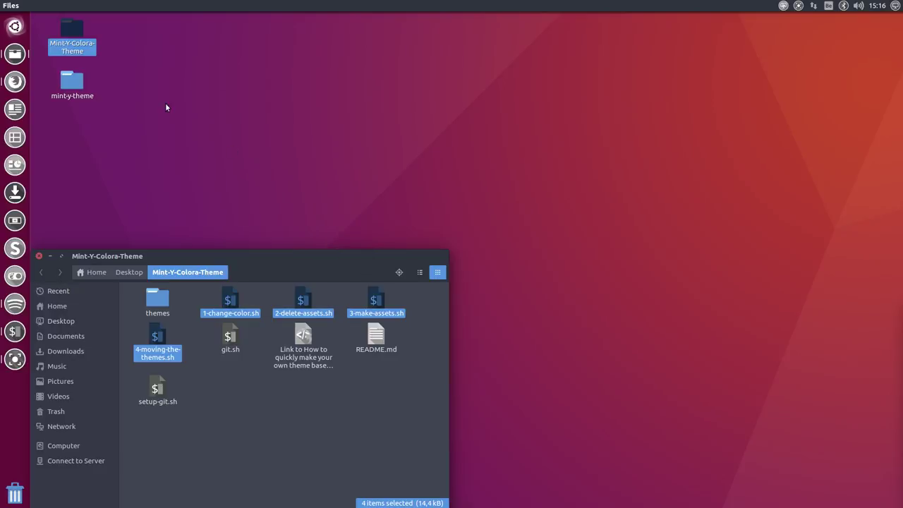
double_click(82, 84)
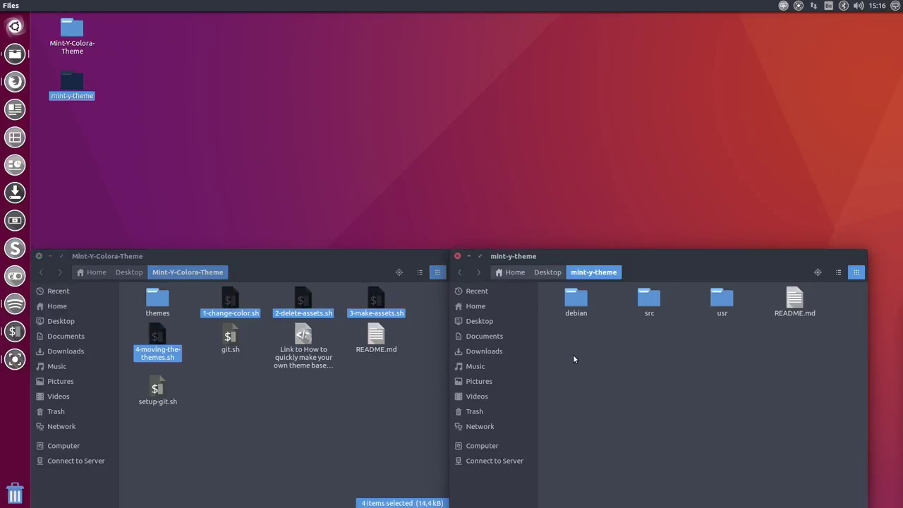
right_click(574, 360)
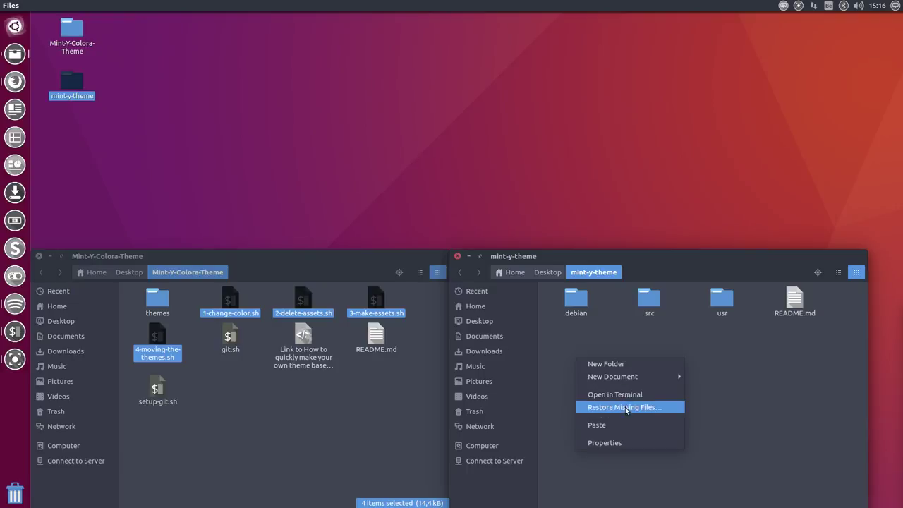
click(614, 425)
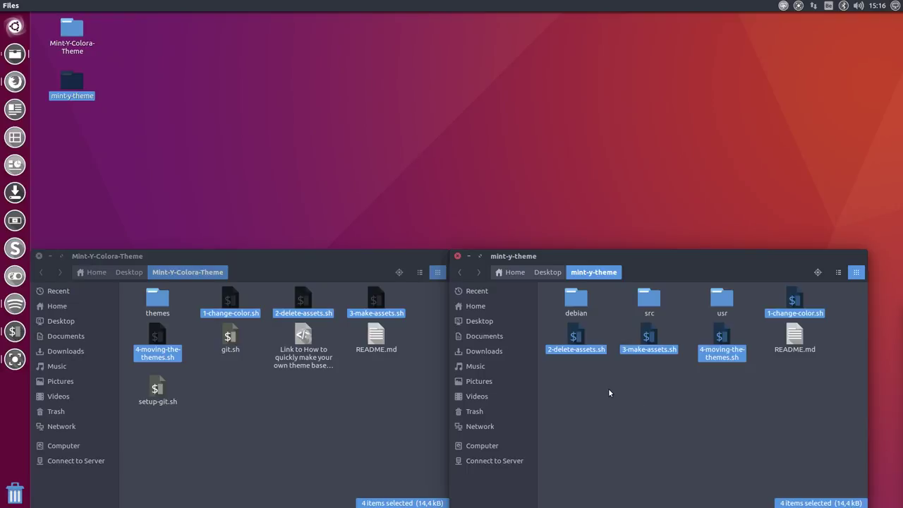
double_click(796, 302)
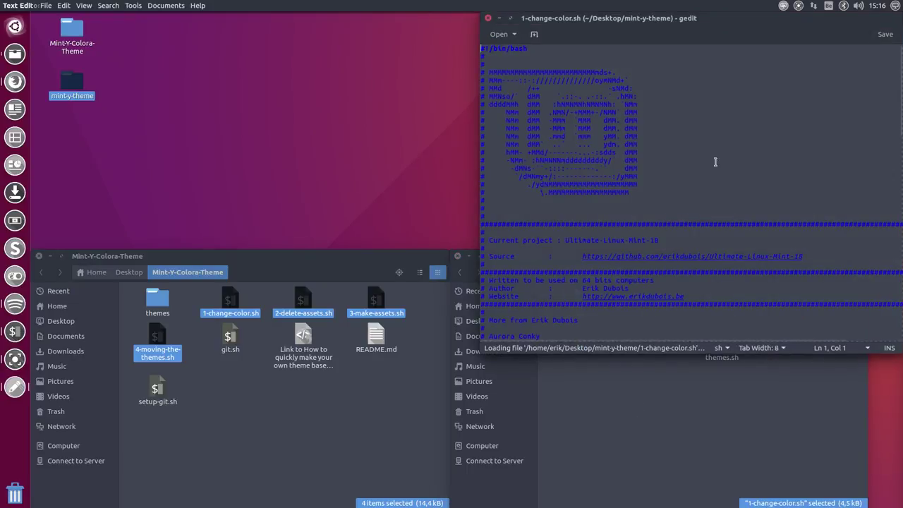
Step: Replace both 90A4AE colour values in 1-change-color.sh with FF0000 and save the script
scroll(713, 160, down, 15)
scroll(648, 221, up, 2)
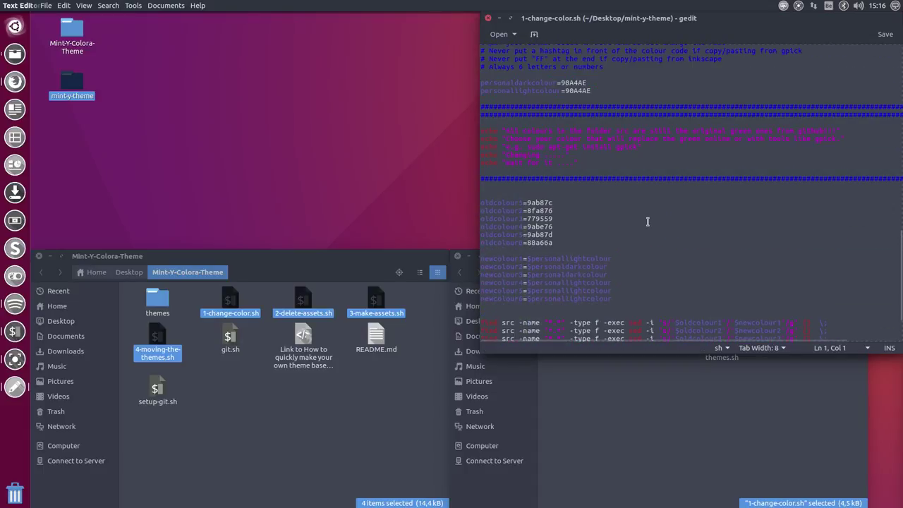
scroll(648, 222, down, 3)
scroll(648, 221, up, 3)
scroll(648, 222, down, 1)
scroll(648, 222, down, 1)
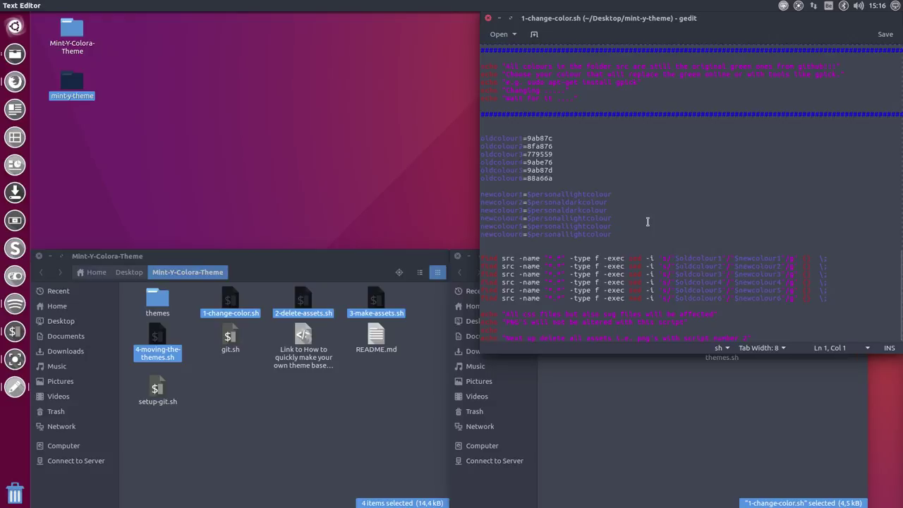
scroll(648, 221, up, 3)
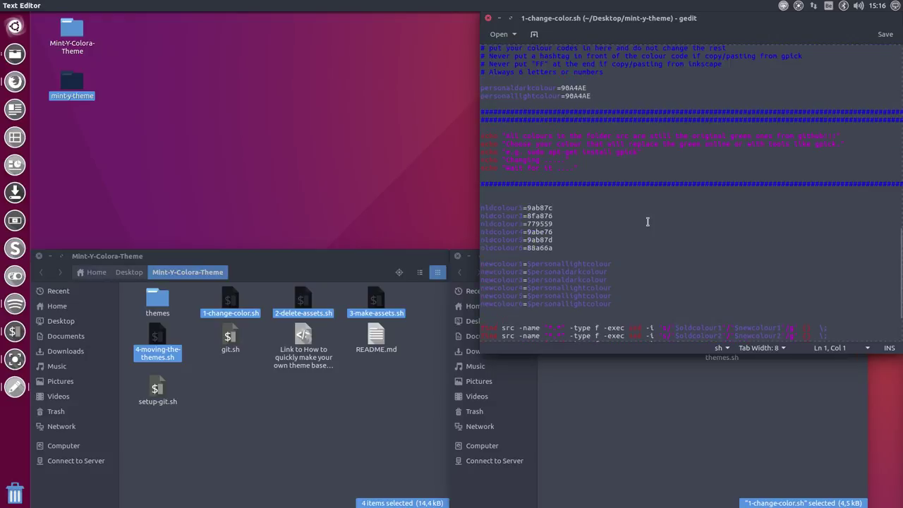
scroll(648, 221, up, 3)
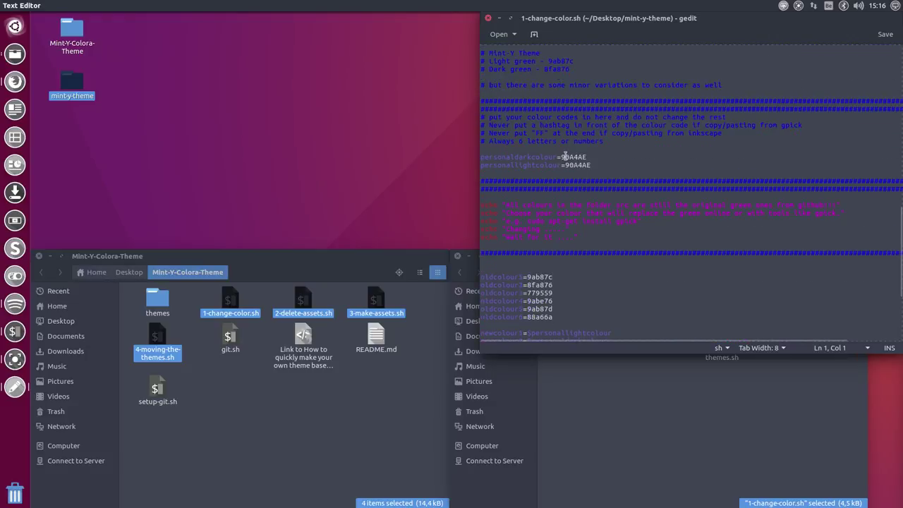
drag(562, 157, 600, 157)
text(FF0000)
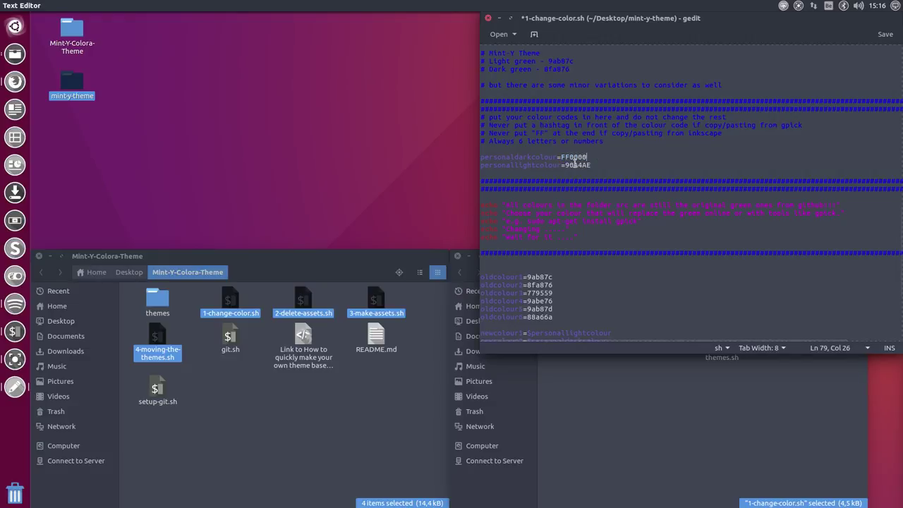
drag(565, 165, 593, 165)
text(FF)
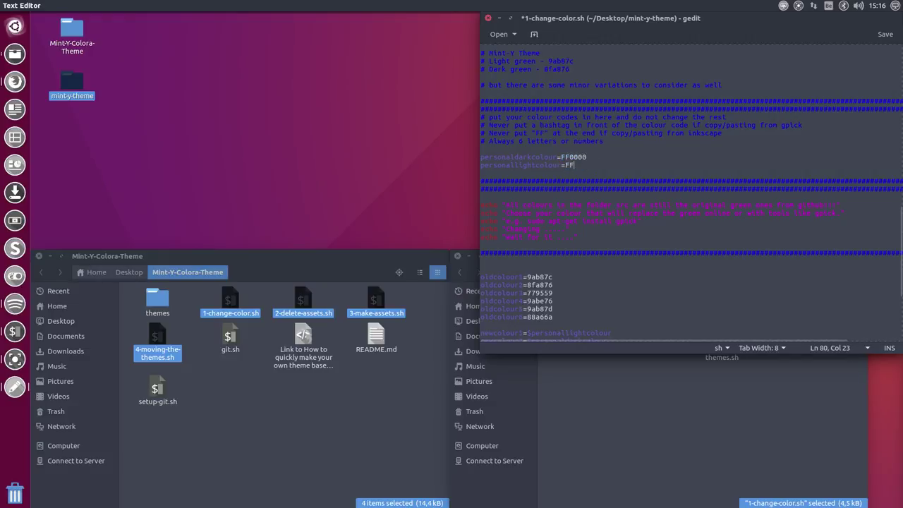
text(0000)
key(ctrl+s)
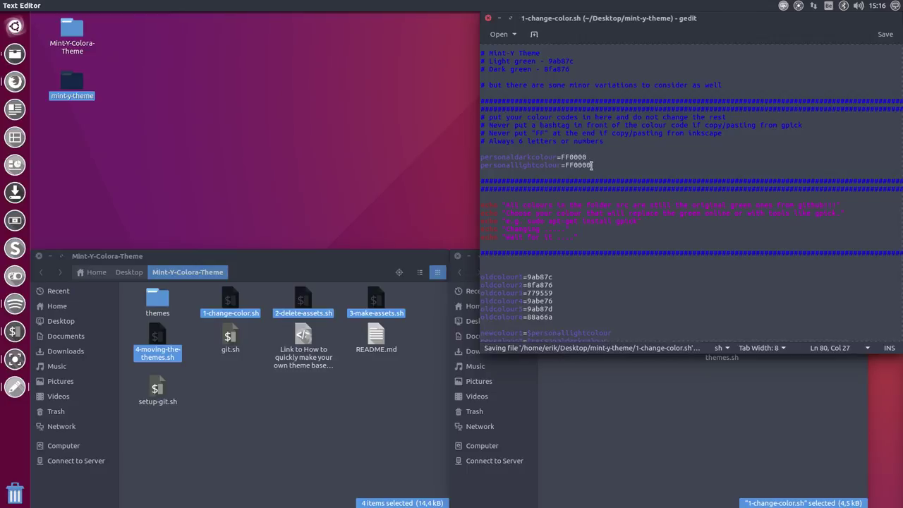
Step: Close gedit, open a terminal in mint-y-theme and run ./1-change-color.sh
click(488, 18)
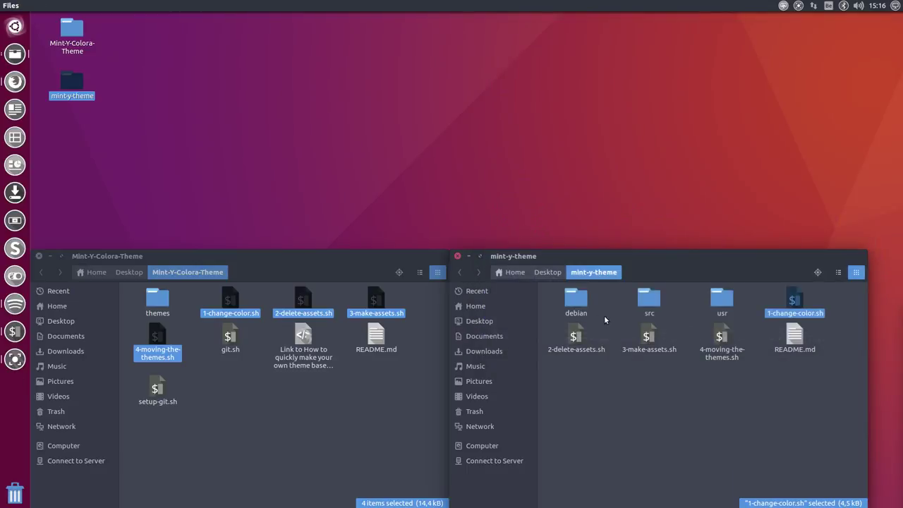
right_click(686, 371)
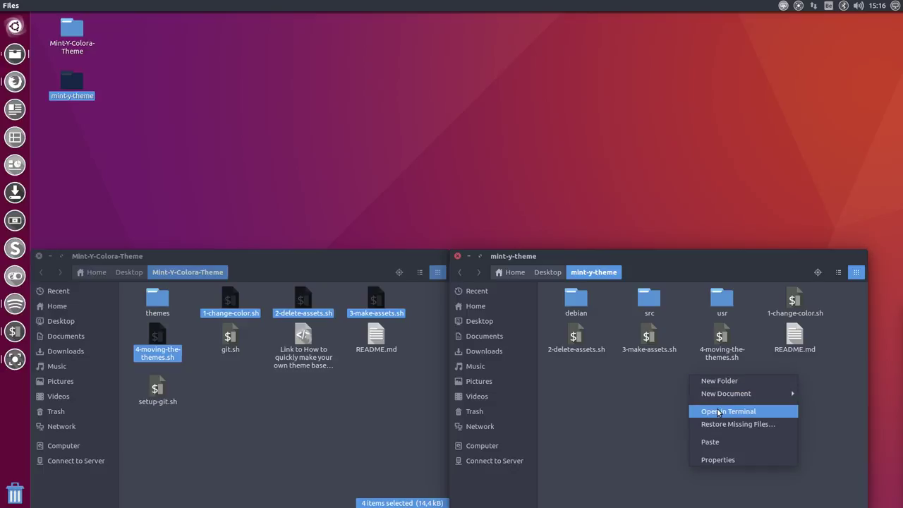
click(718, 409)
text(./)
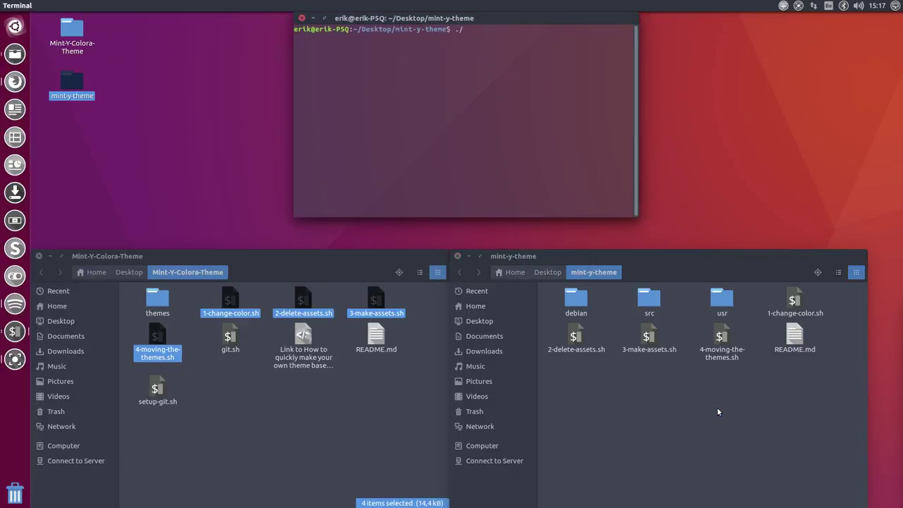
text(1)
key(Tab)
key(Return)
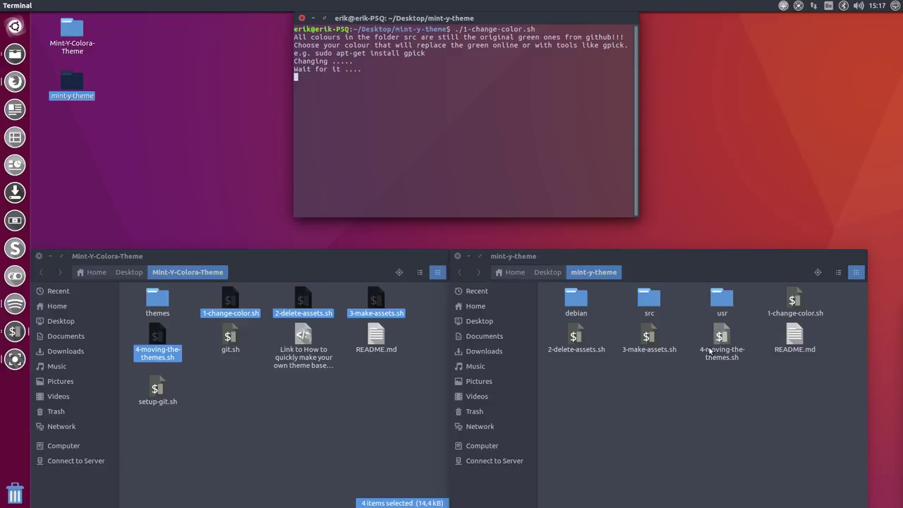
Step: Run ./2-delete-assets.sh, then start ./3-make-assets.sh and enter the sudo password
text(./)
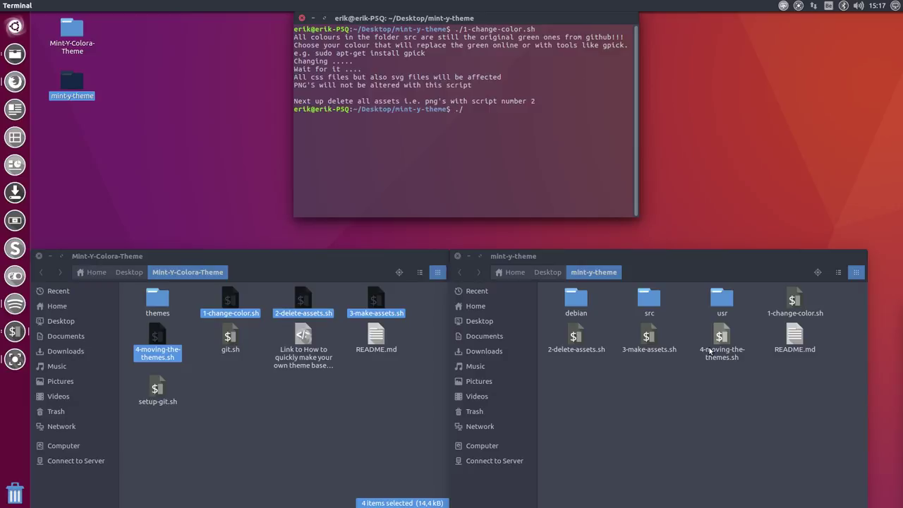
text(2-delete-assets.sh)
key(Return)
text(./2)
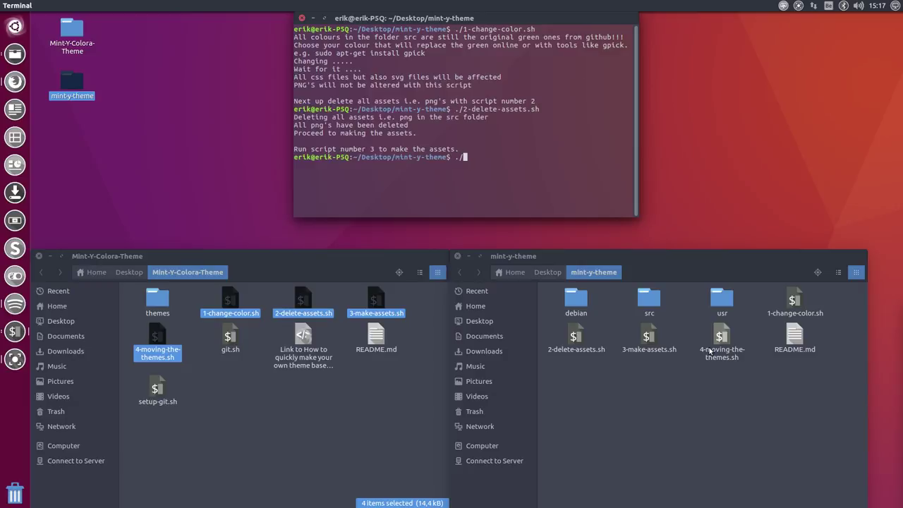
text(3)
key(Tab)
key(Return)
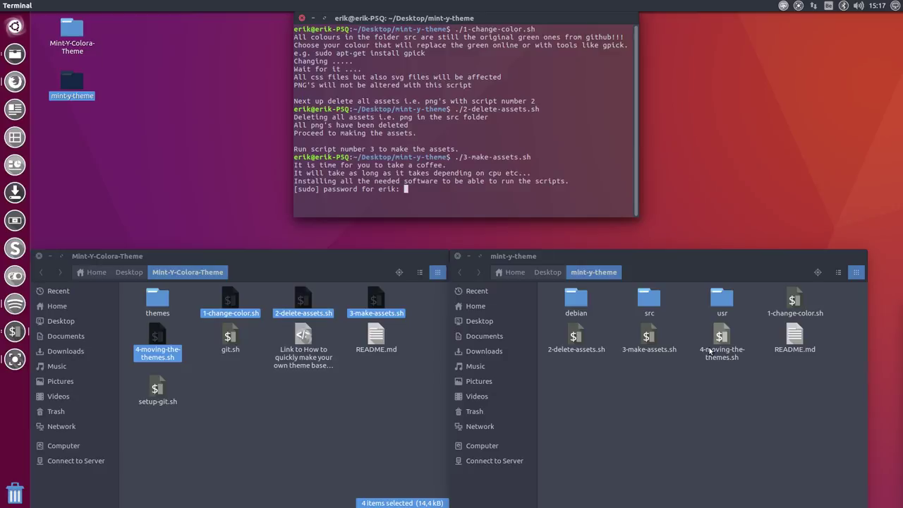
key(Return)
key(Return)
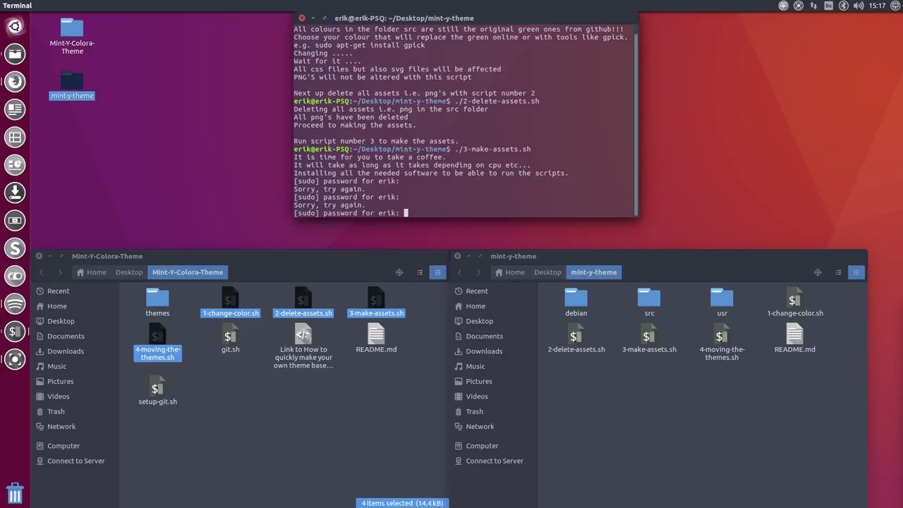
Step: Re-enter the sudo password and highlight the optipng and ruby-sass package lines being installed
key(Return)
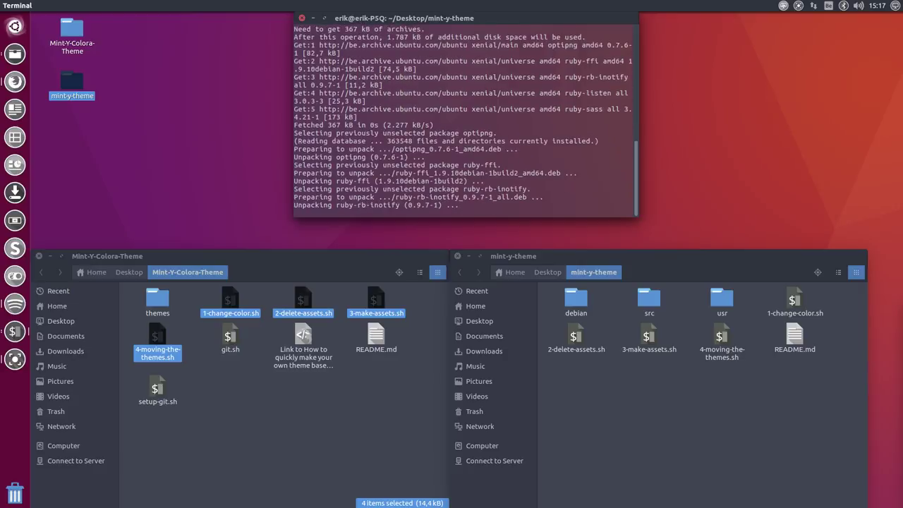
scroll(484, 117, up, 6)
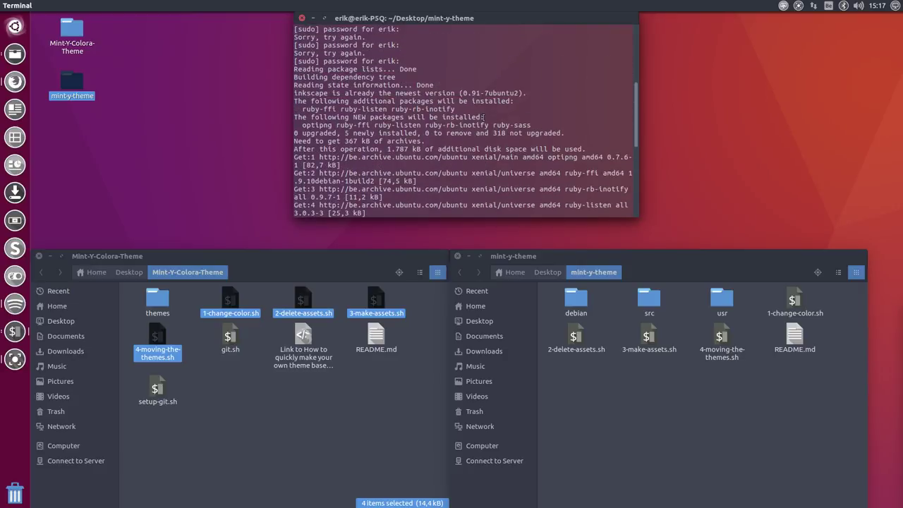
drag(303, 125, 541, 126)
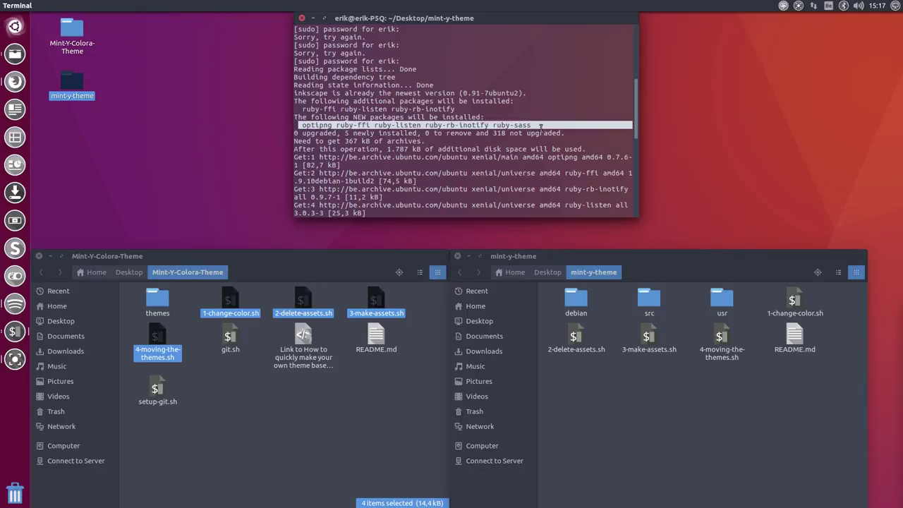
drag(475, 110, 299, 110)
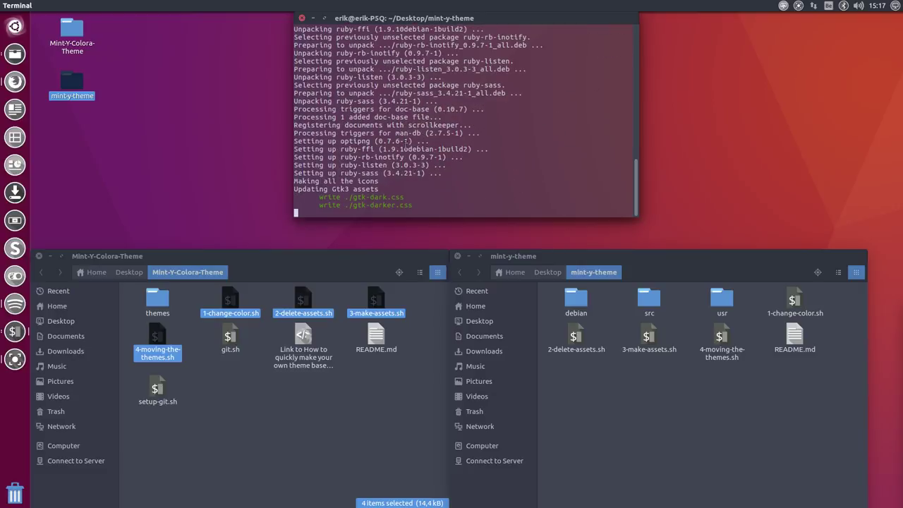
click(619, 388)
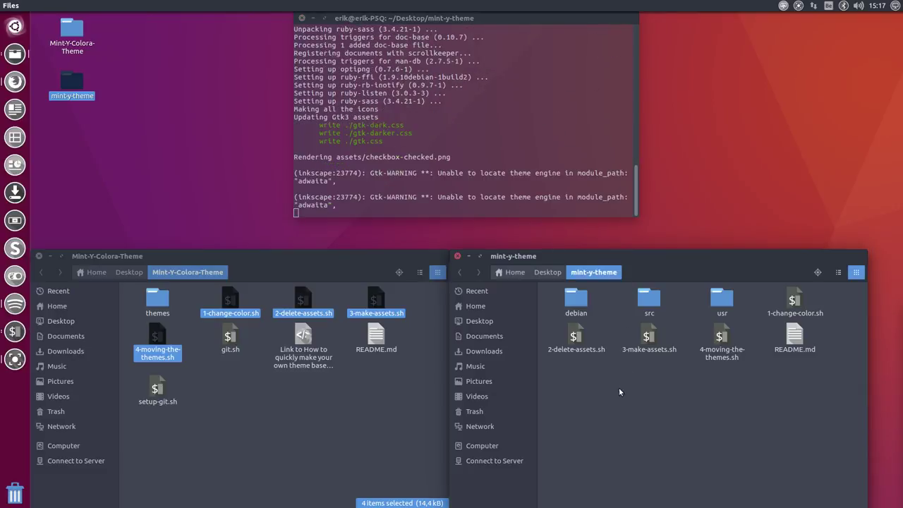
Step: Open src/gtk-3.0/3.18/assets to watch the red checkbox and radio PNGs appear
click(650, 302)
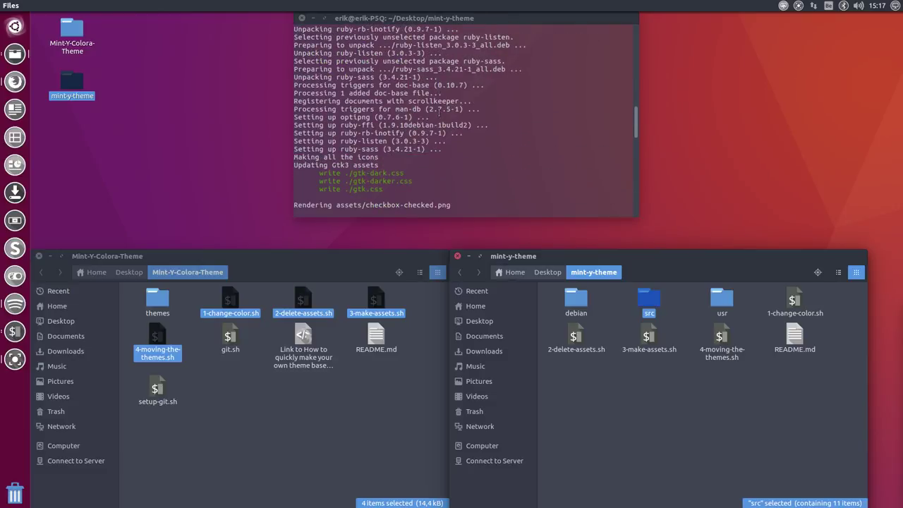
double_click(649, 300)
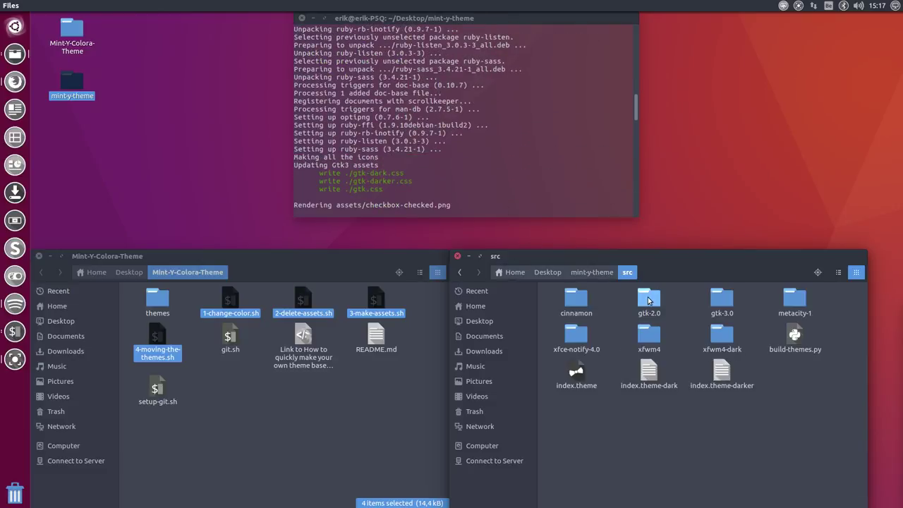
double_click(649, 297)
double_click(583, 305)
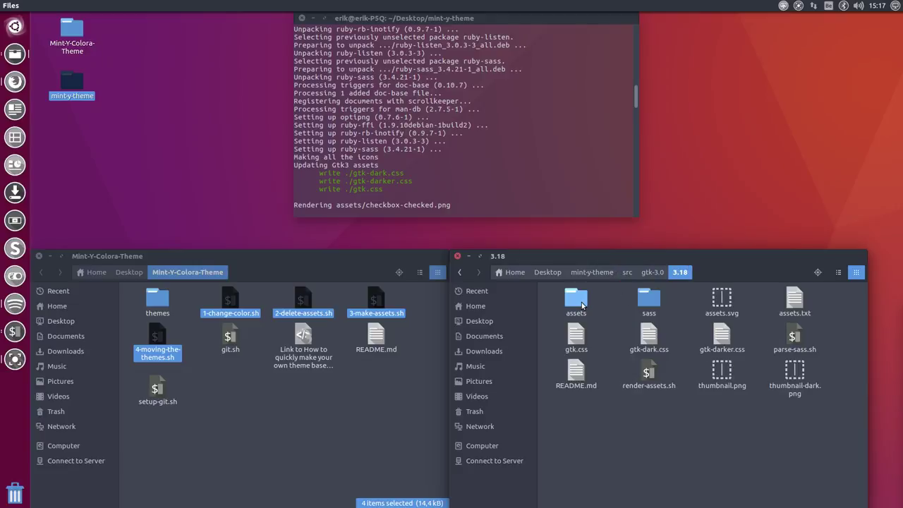
double_click(583, 305)
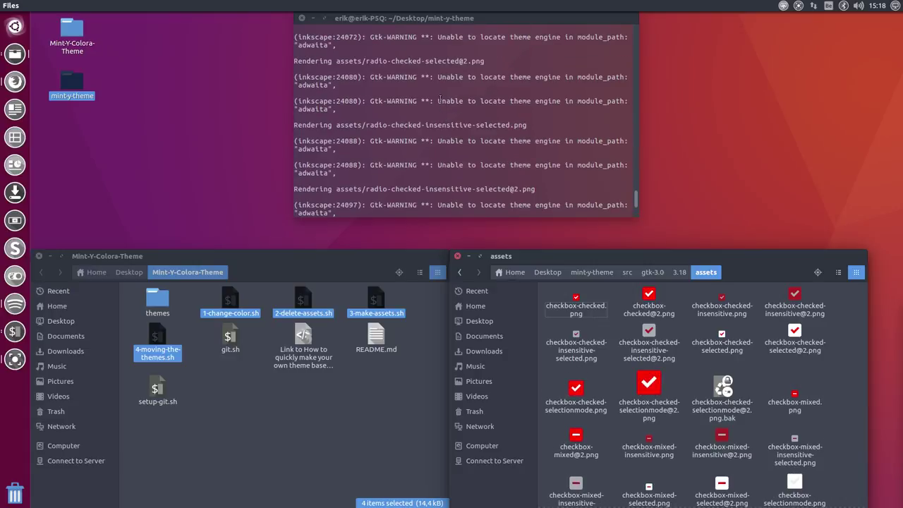
drag(439, 101, 326, 109)
Step: Copy the selected Gtk-WARNING theme-engine text, then launch a second terminal with Ctrl+Alt+T
right_click(326, 108)
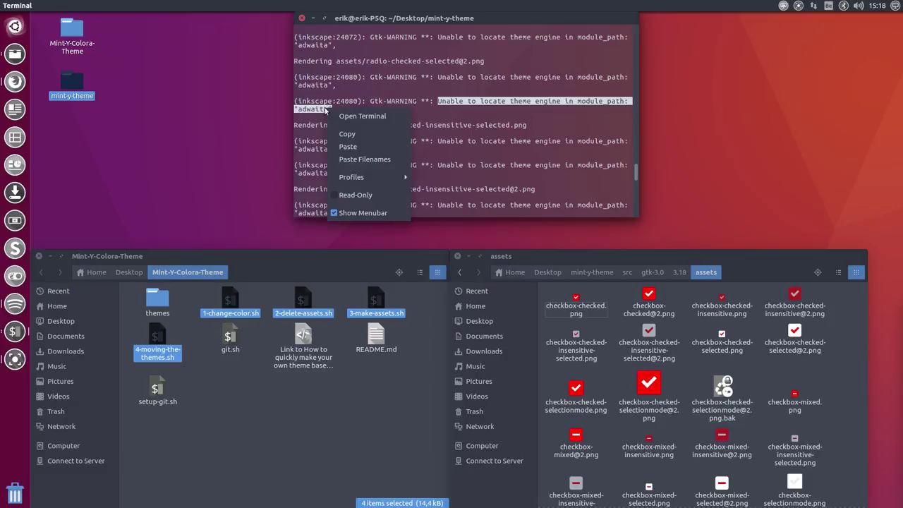
click(355, 133)
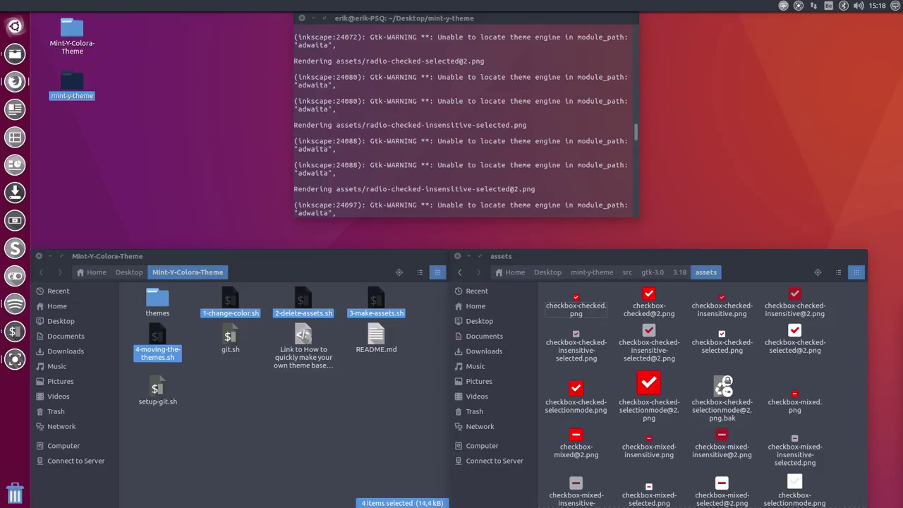
click(209, 186)
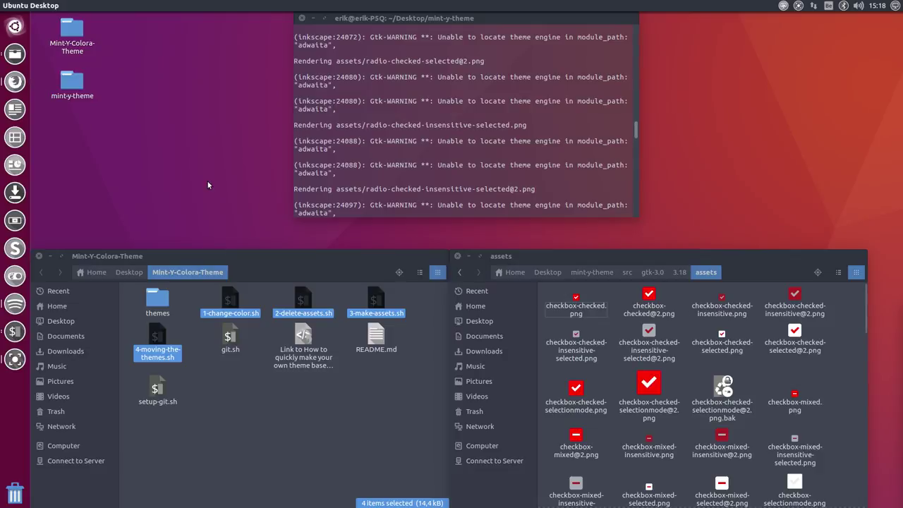
key(ctrl+alt+t)
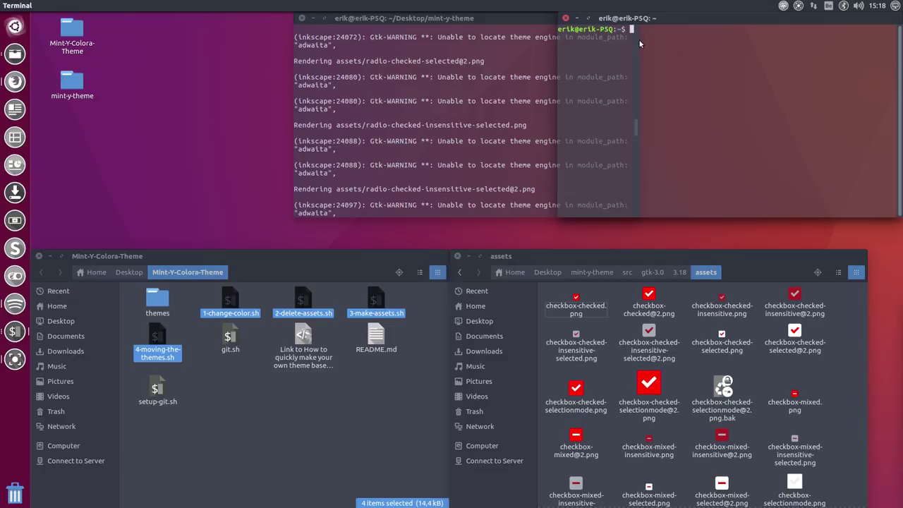
Step: Paste and run 'sudo apt install gnome-themes-standard', entering the sudo password, while checking rendering progress
right_click(640, 40)
click(659, 77)
key(Return)
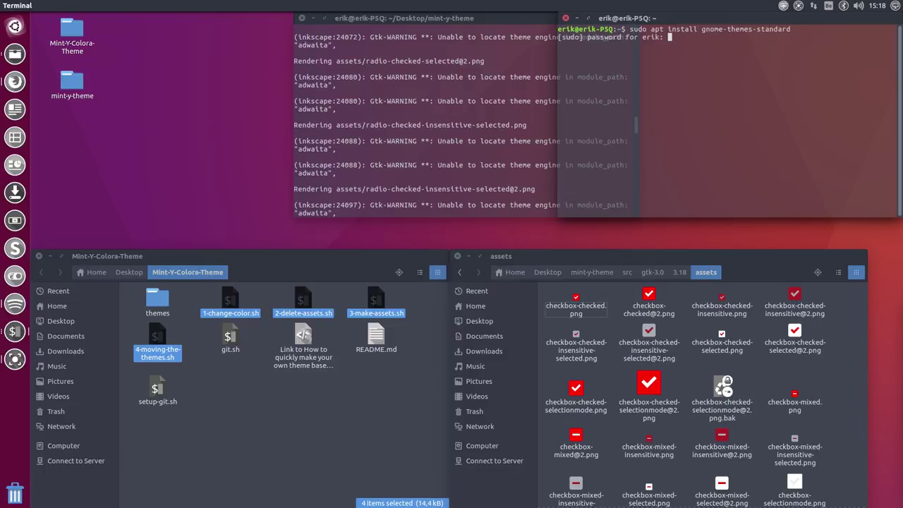
key(Return)
key(Return)
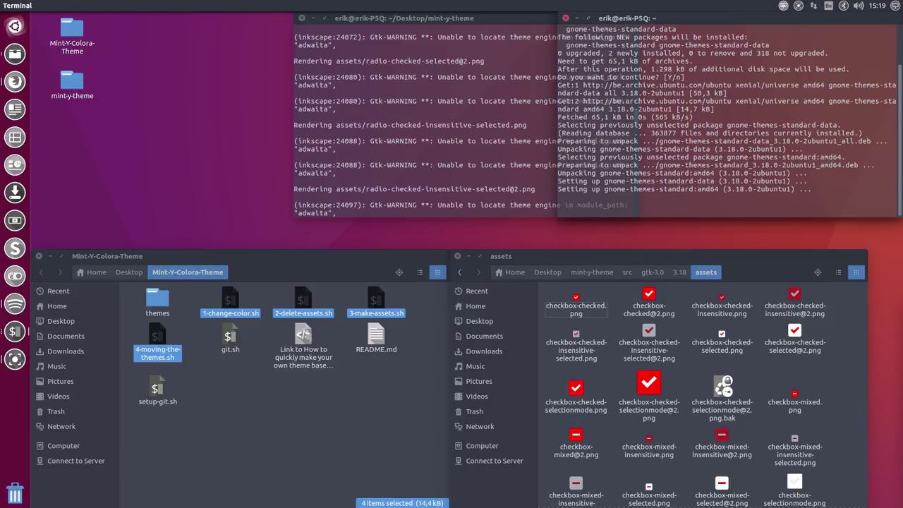
click(424, 111)
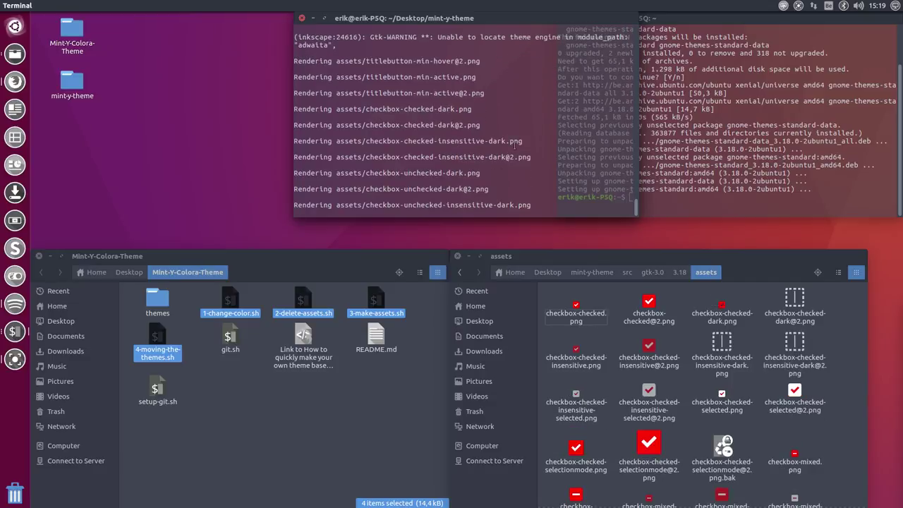
click(751, 195)
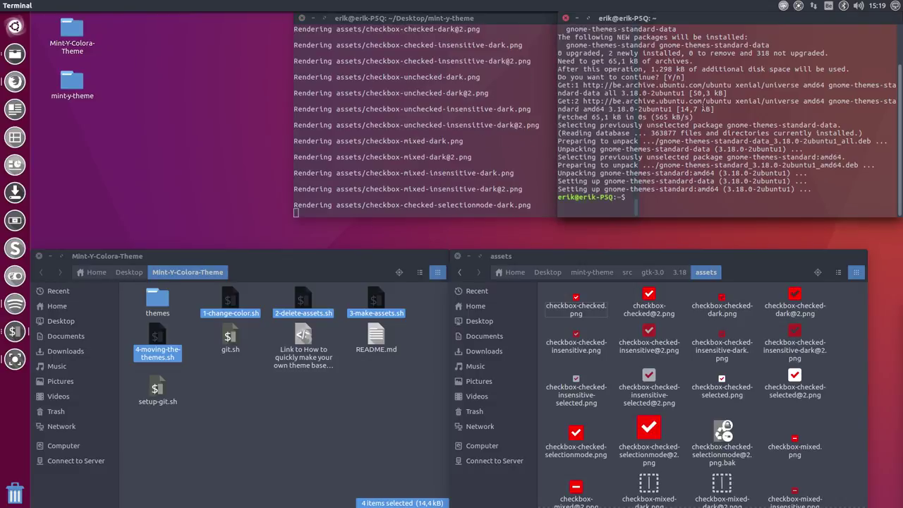
scroll(643, 64, up, 1)
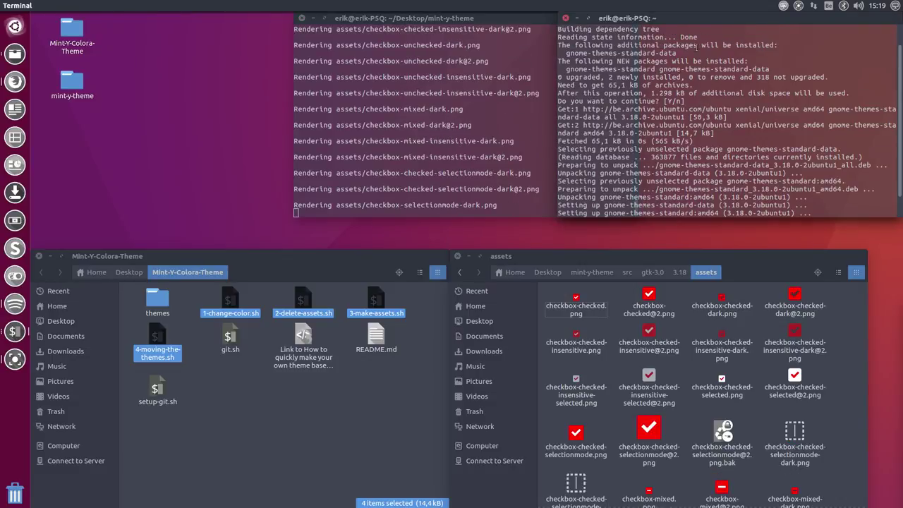
scroll(691, 54, up, 1)
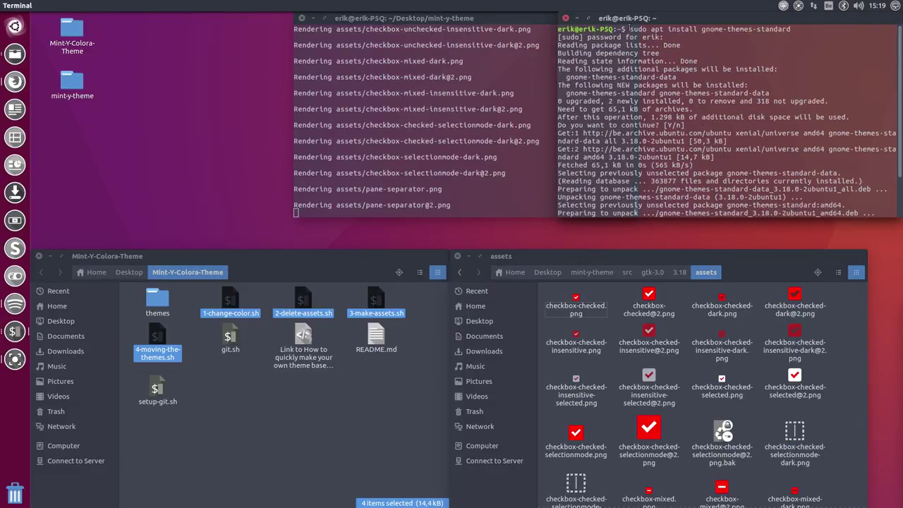
Step: Browse to DATA/Ultimate-Ubuntu-16.04 and open install-all-needed-software-at-once-latest.sh in gedit
click(17, 58)
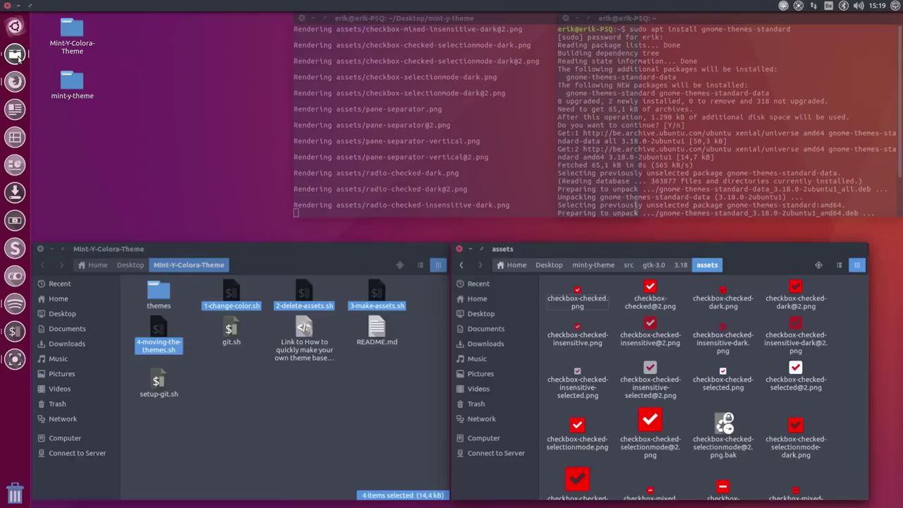
click(17, 58)
right_click(17, 57)
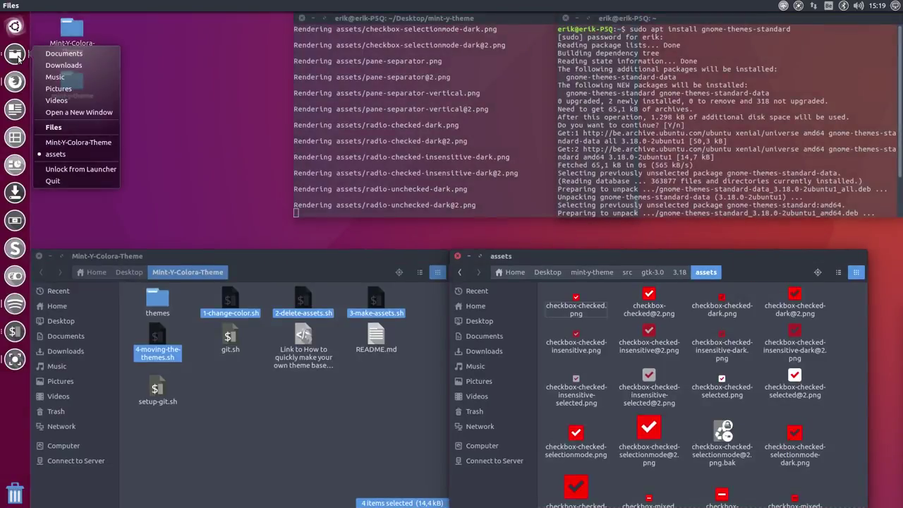
click(64, 65)
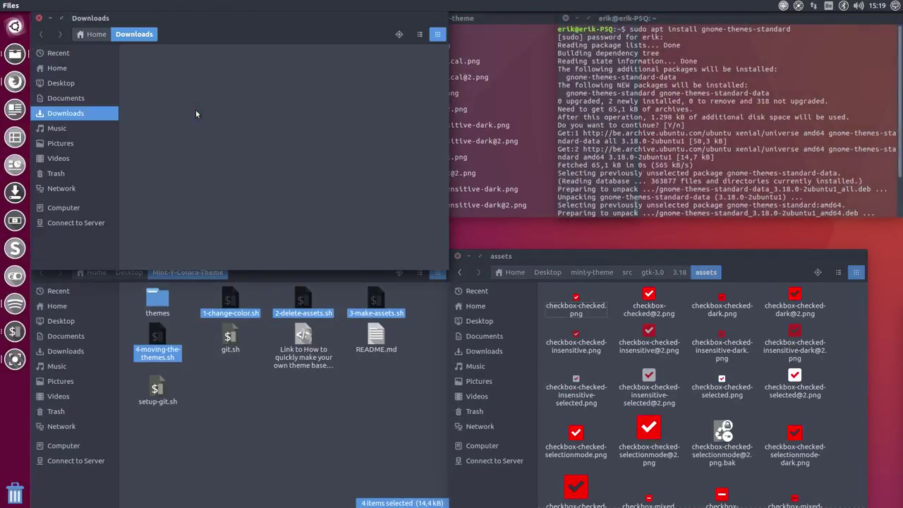
click(102, 37)
double_click(158, 62)
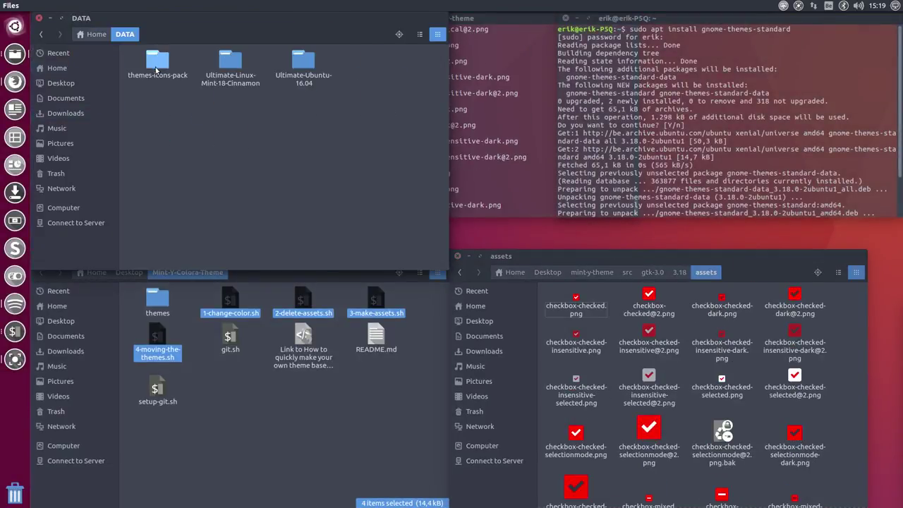
double_click(304, 63)
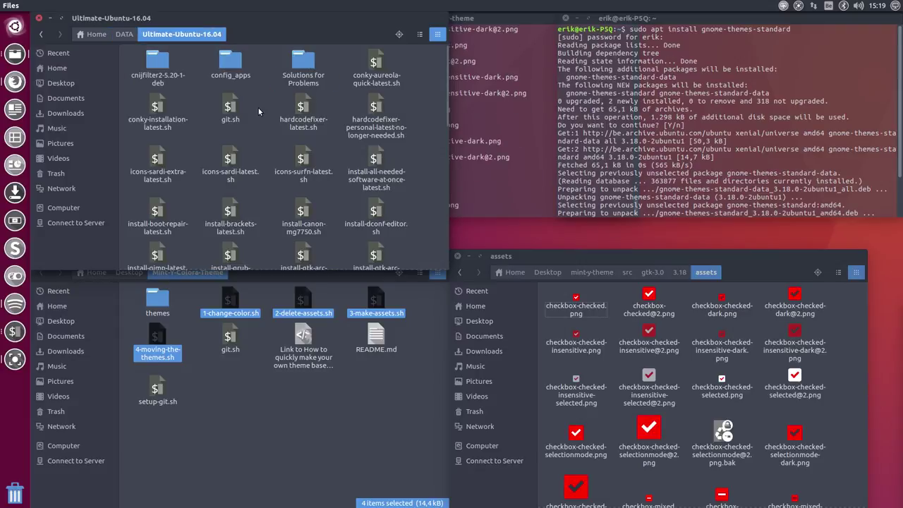
double_click(377, 161)
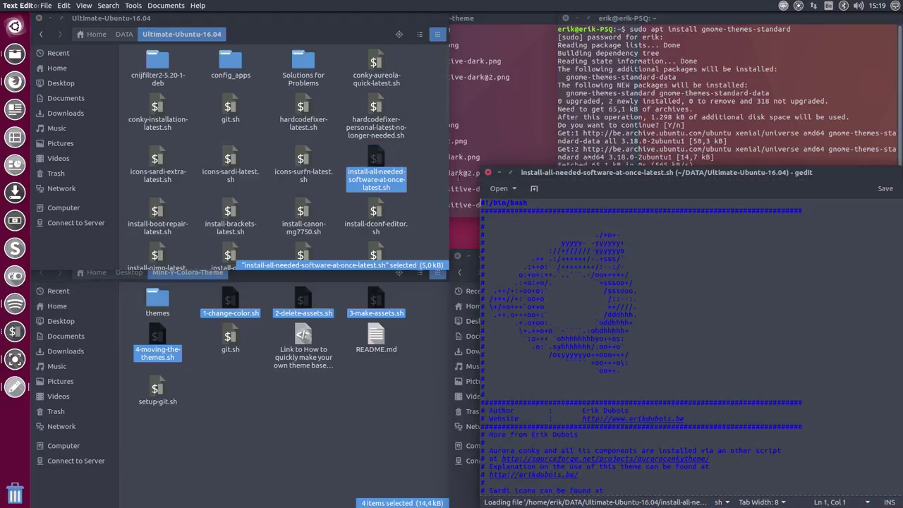
Step: Maximize gedit and choose the Oblivion colour scheme under Preferences > Font & Colors
double_click(600, 168)
scroll(326, 245, down, 20)
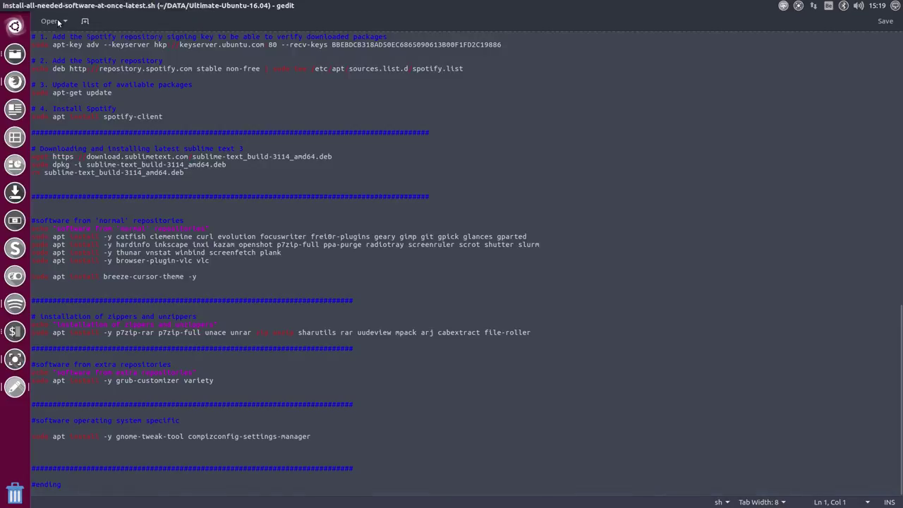
mouse_move(79, 8)
click(113, 6)
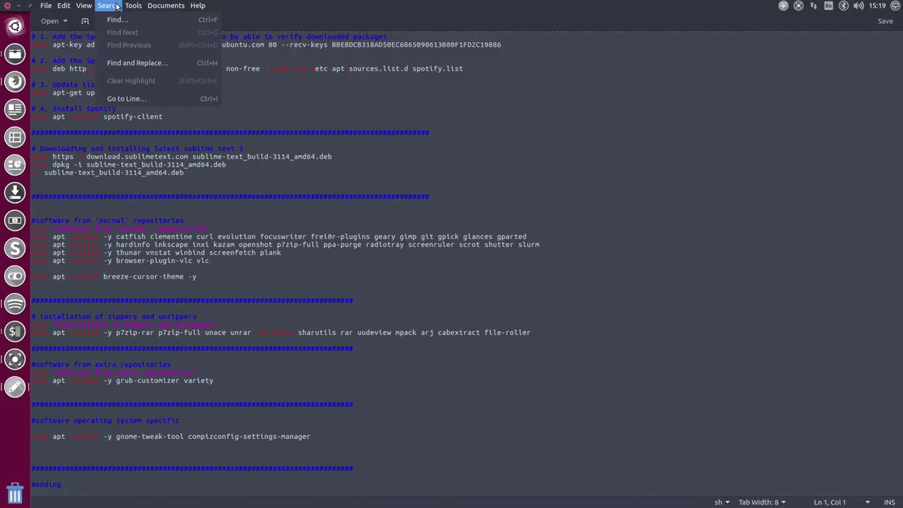
mouse_move(139, 7)
mouse_move(86, 6)
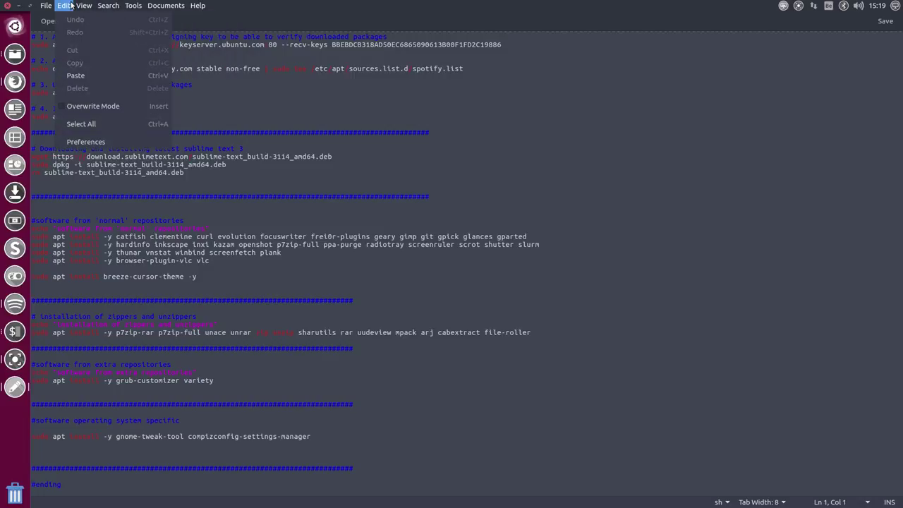
click(95, 148)
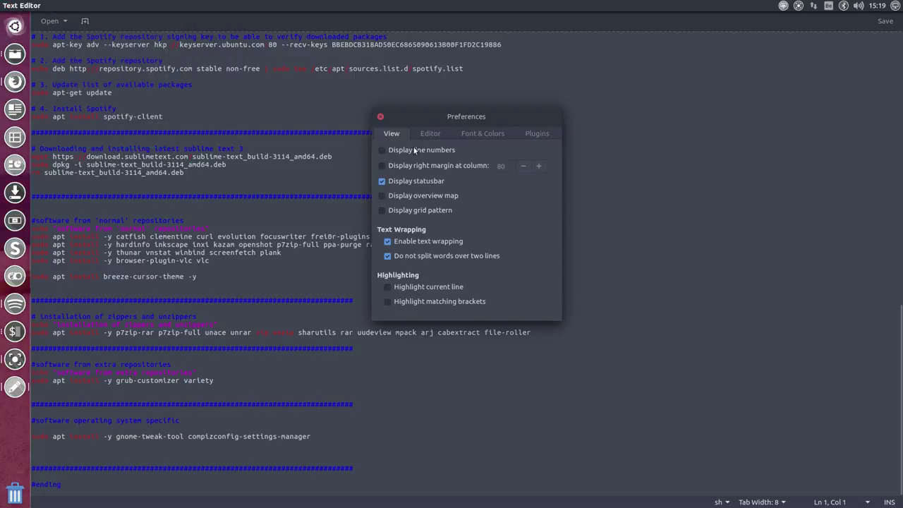
click(482, 133)
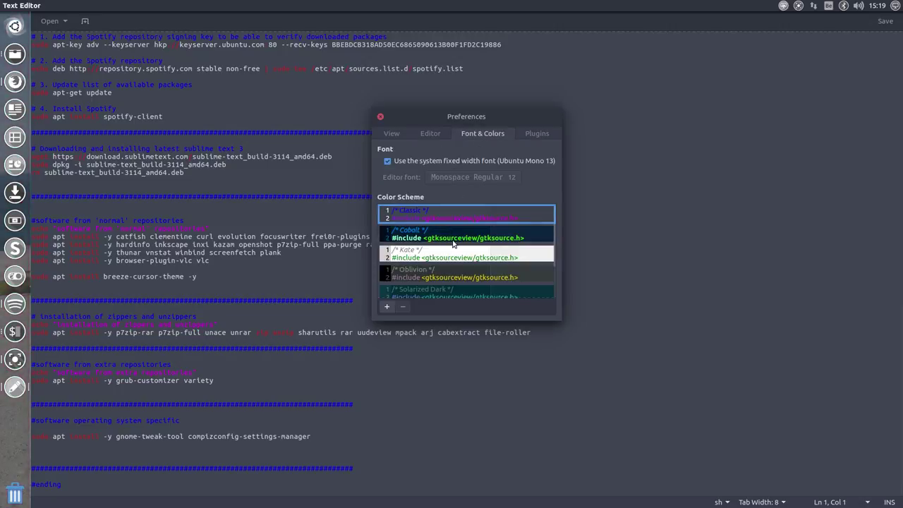
click(452, 238)
click(466, 256)
click(462, 268)
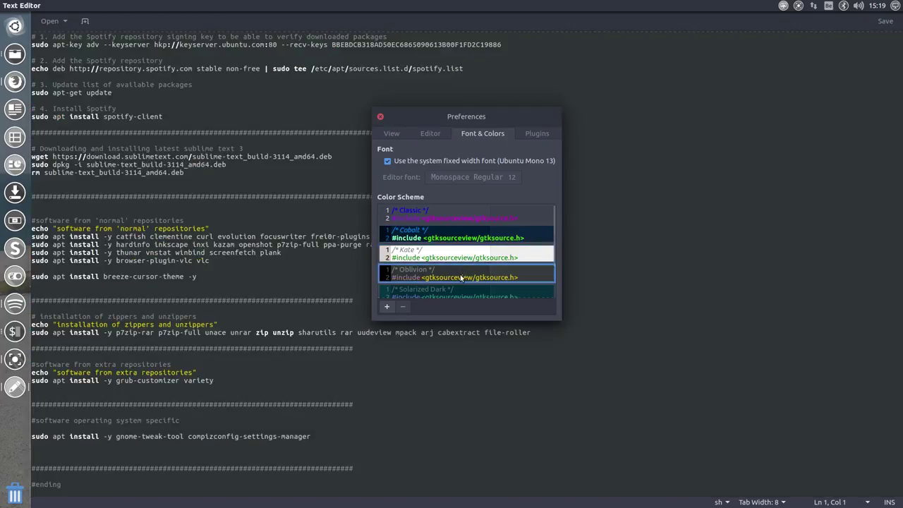
click(380, 117)
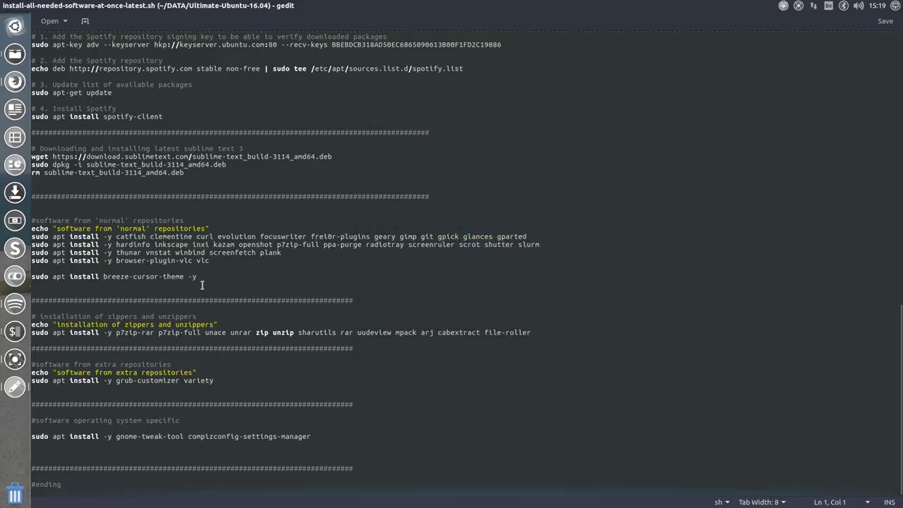
Step: Add 'sudo apt install gnome-themes-standard -y' below the gnome-tweak-tool install line
click(157, 287)
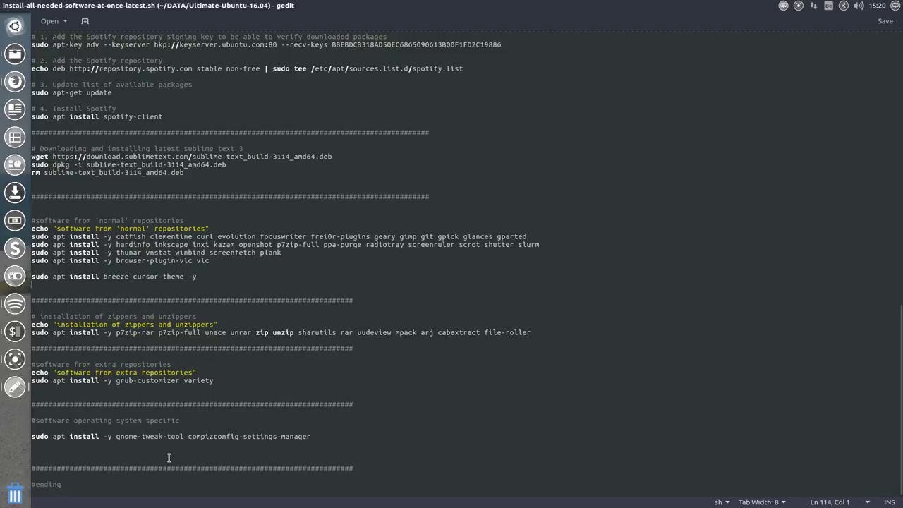
click(142, 450)
text(sudo apt install gnome-themes-standard)
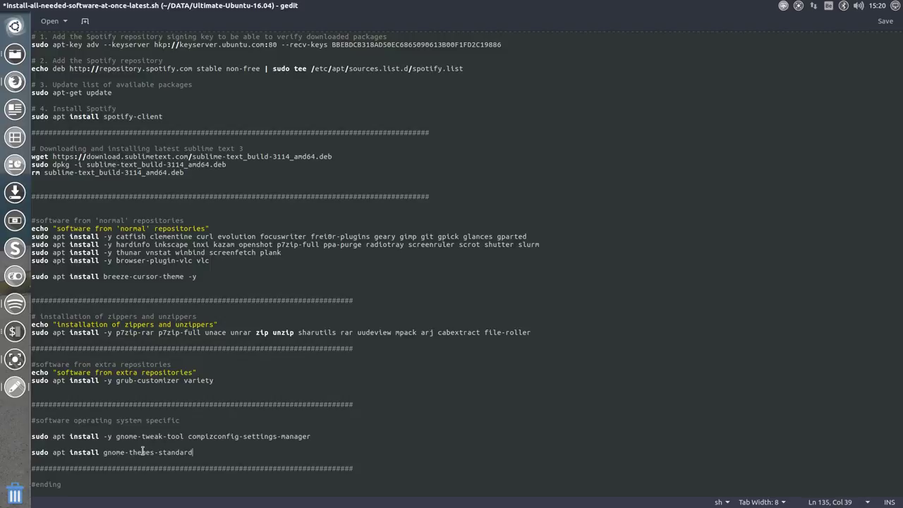
text(-y)
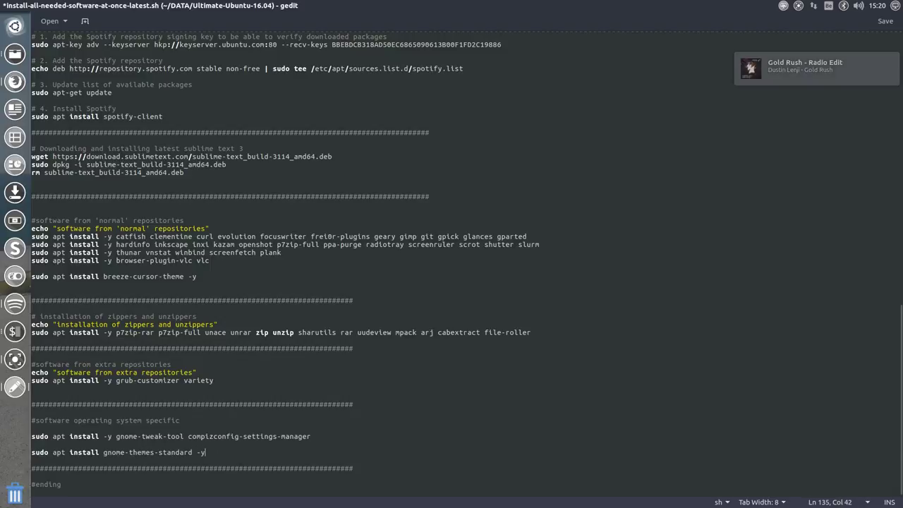
Step: Insert a '# fixing error' comment with the pasted GTK warning above the install line
key(Home)
key(Return)
key(Up)
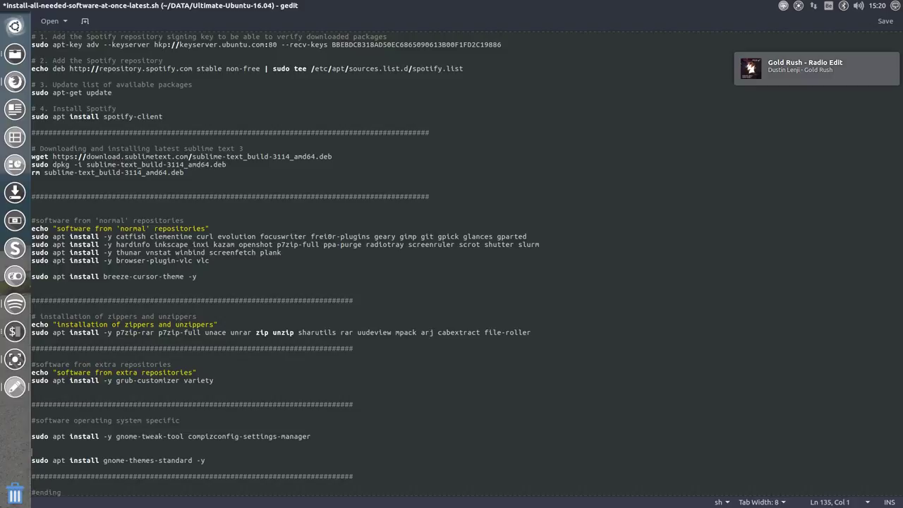
text(#)
key(BackSpace)
text(fixing error)
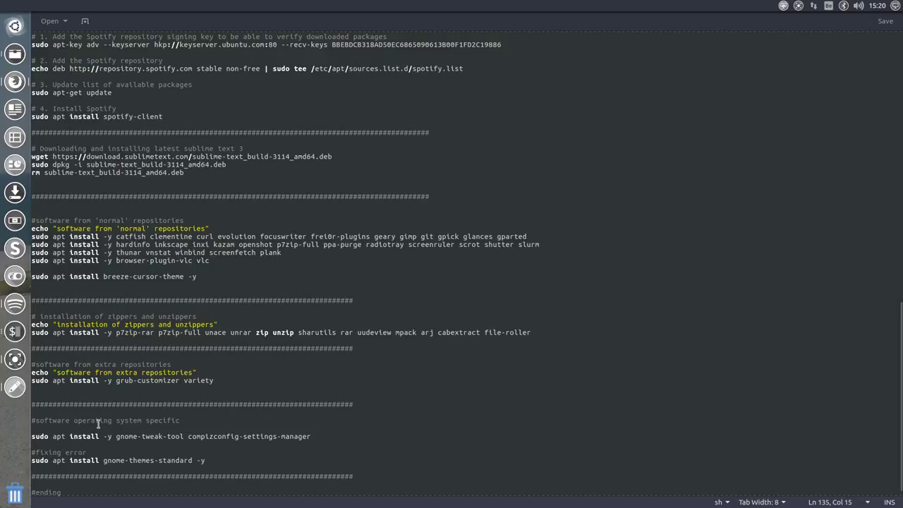
click(98, 449)
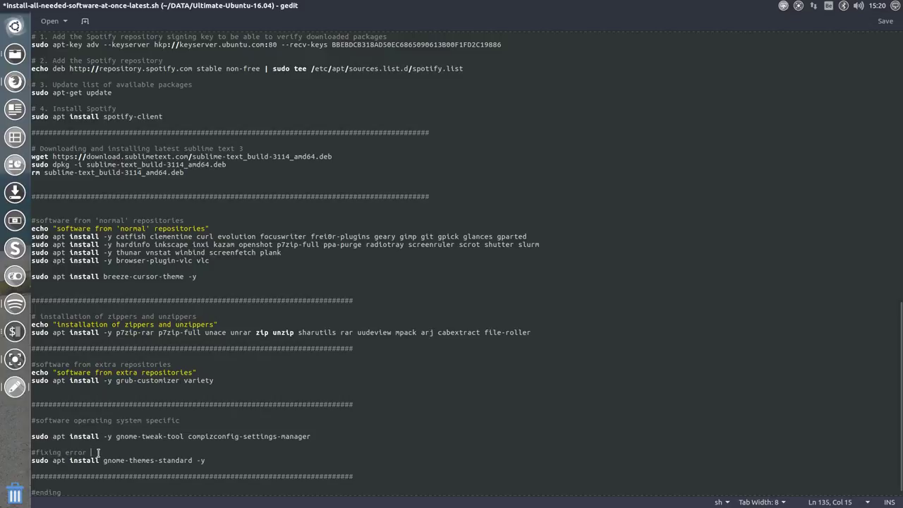
text(gtk-warning-unable-to-locate-theme-engine-in-module-path-adwaita-error)
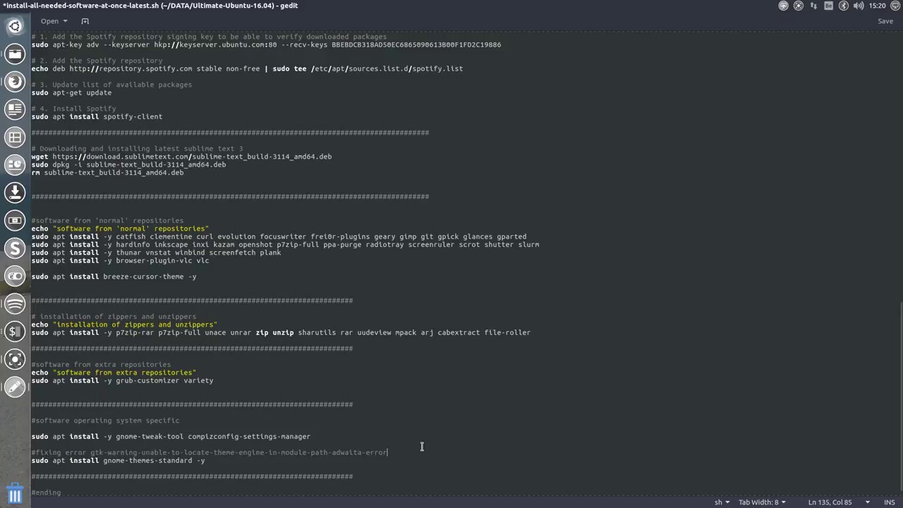
Step: Add a '# making assest mint-y-colora' comment, then save and close the script
key(Return)
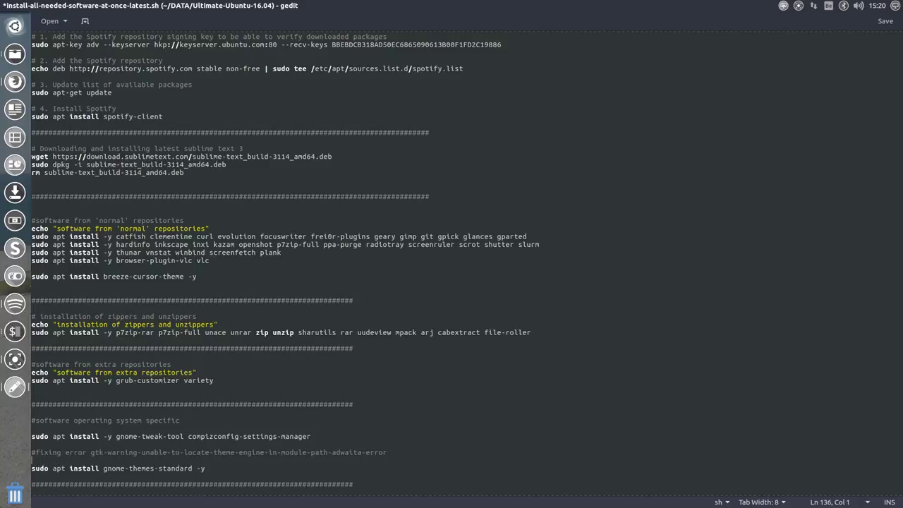
text(#)
key(Down)
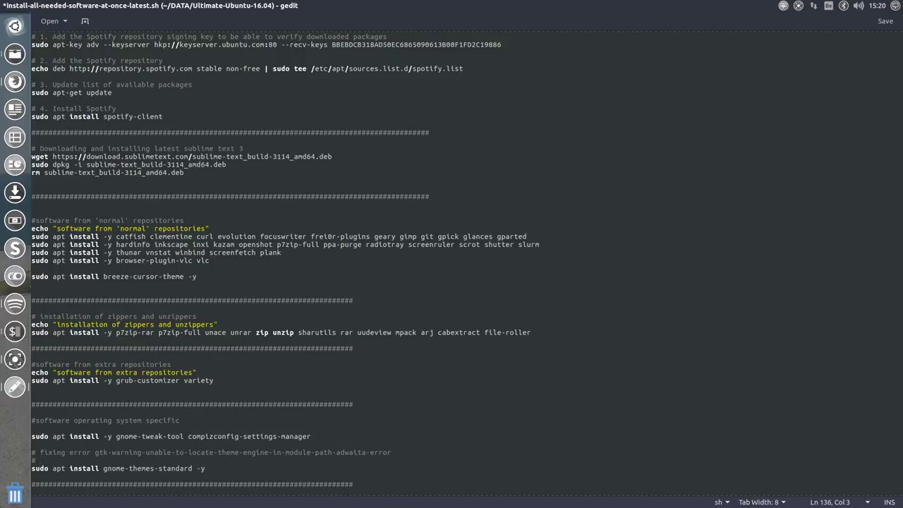
text(making a)
text(sses)
text(t mint)
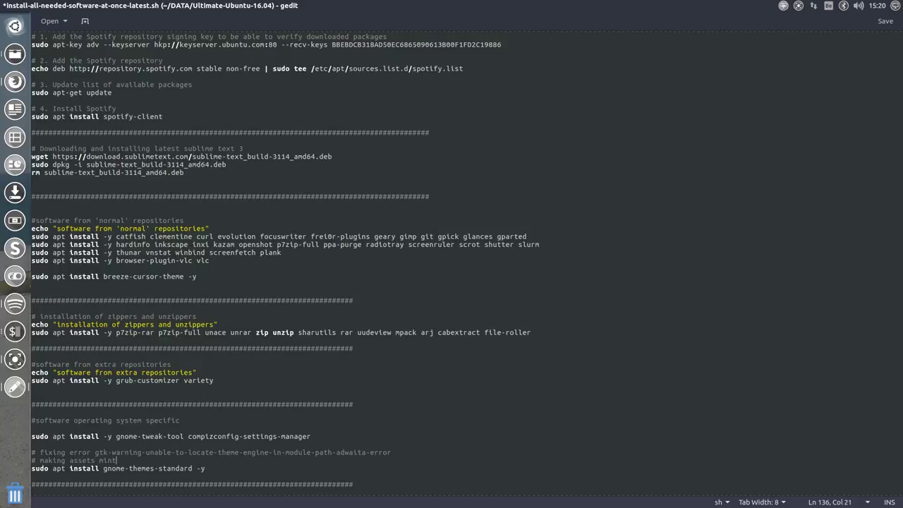
text(-y-colora)
key(ctrl+s)
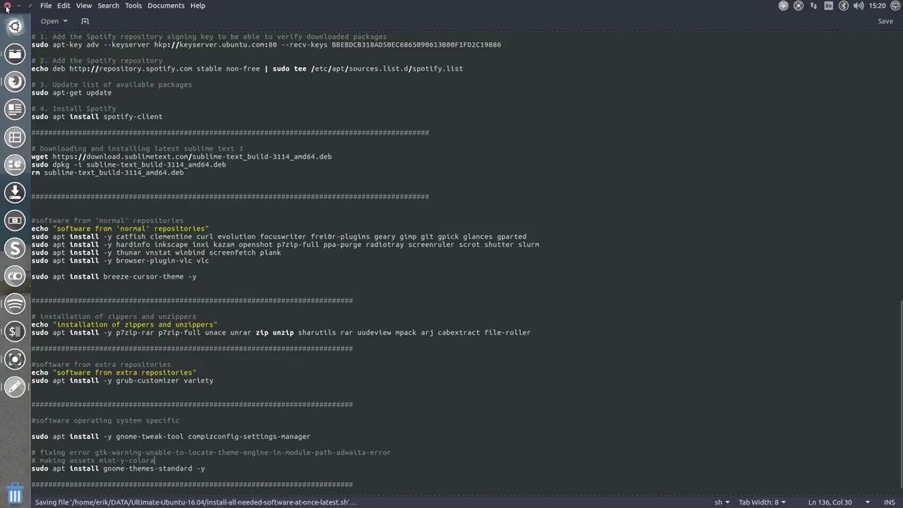
click(6, 8)
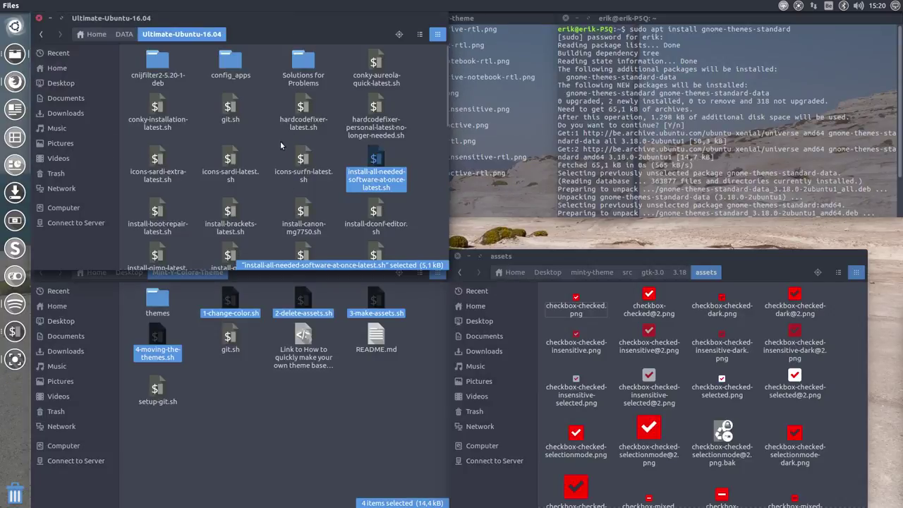